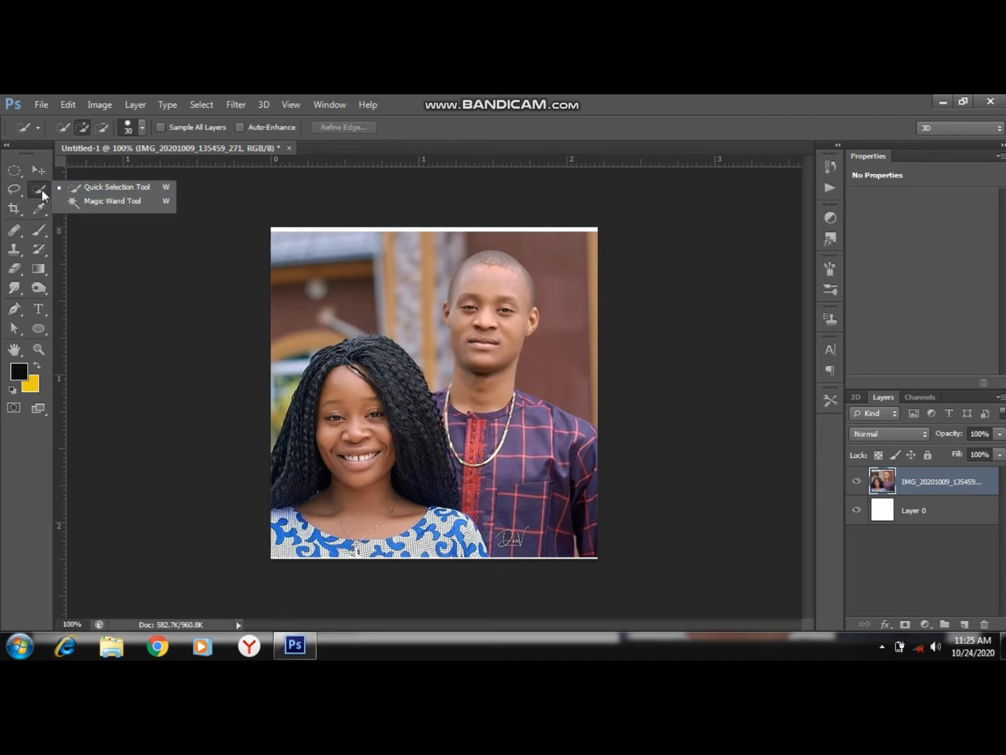
Trace the woman's hair with a Pen tool path from the photo's left edge over her head to the man's shoulder.
click(14, 309)
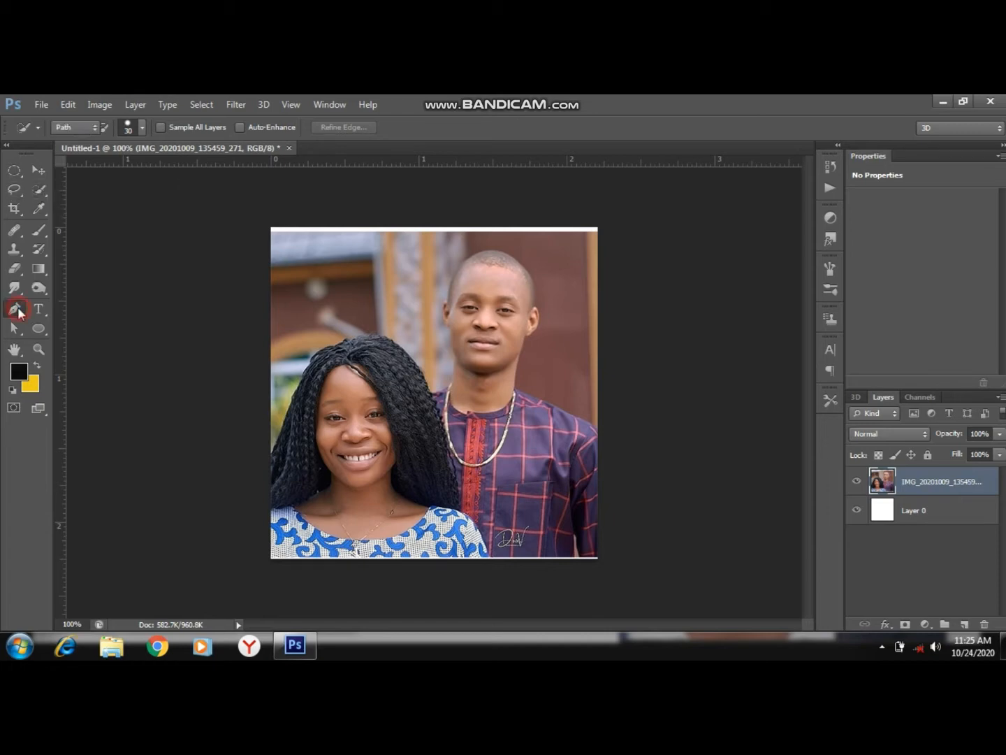
click(269, 452)
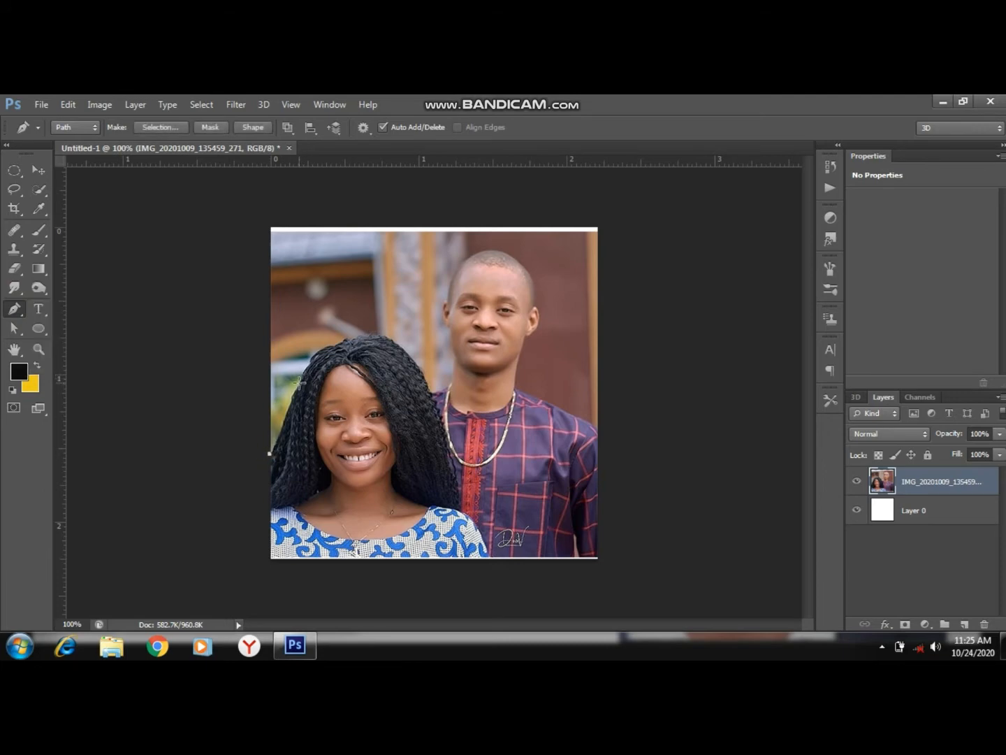
drag(299, 382, 312, 351)
key(ctrl+plus)
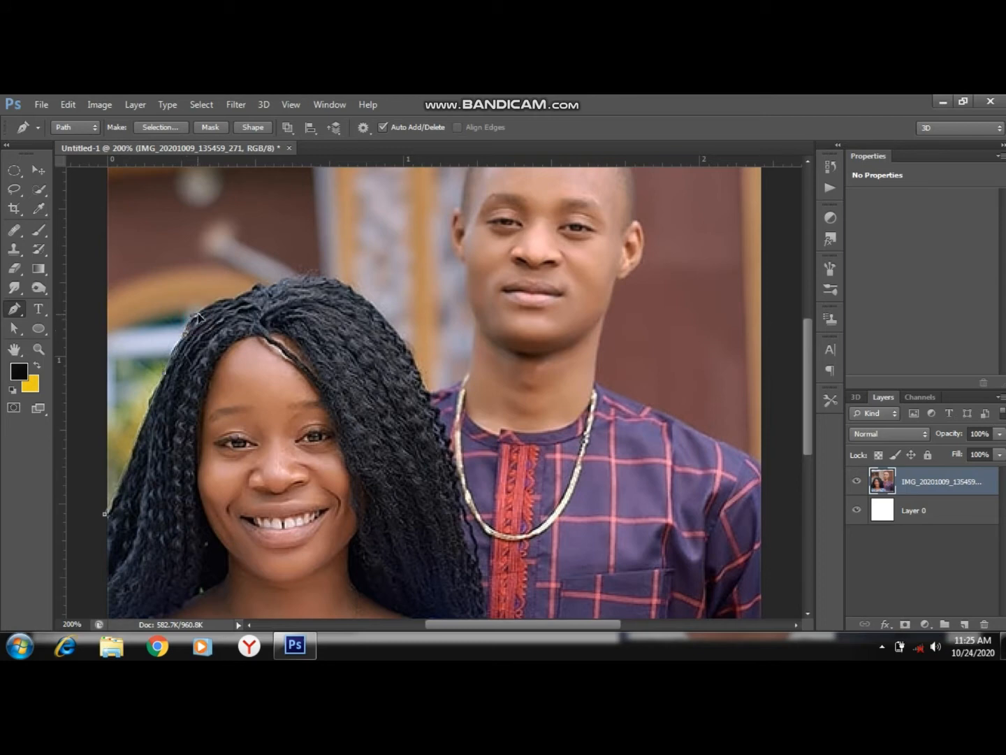
click(255, 284)
click(268, 287)
click(290, 276)
drag(410, 349, 462, 433)
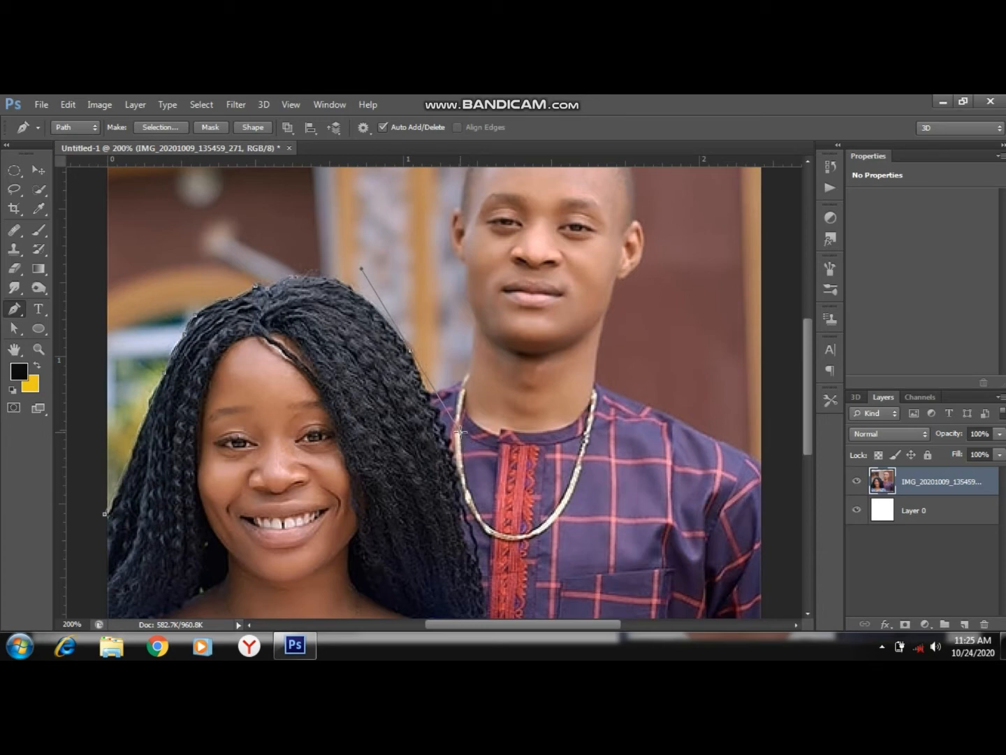
click(411, 353)
click(426, 393)
Continue the path up the left side of the man's neck and jaw and around his left-hand ear in the photo.
click(473, 375)
click(472, 316)
click(463, 262)
click(449, 214)
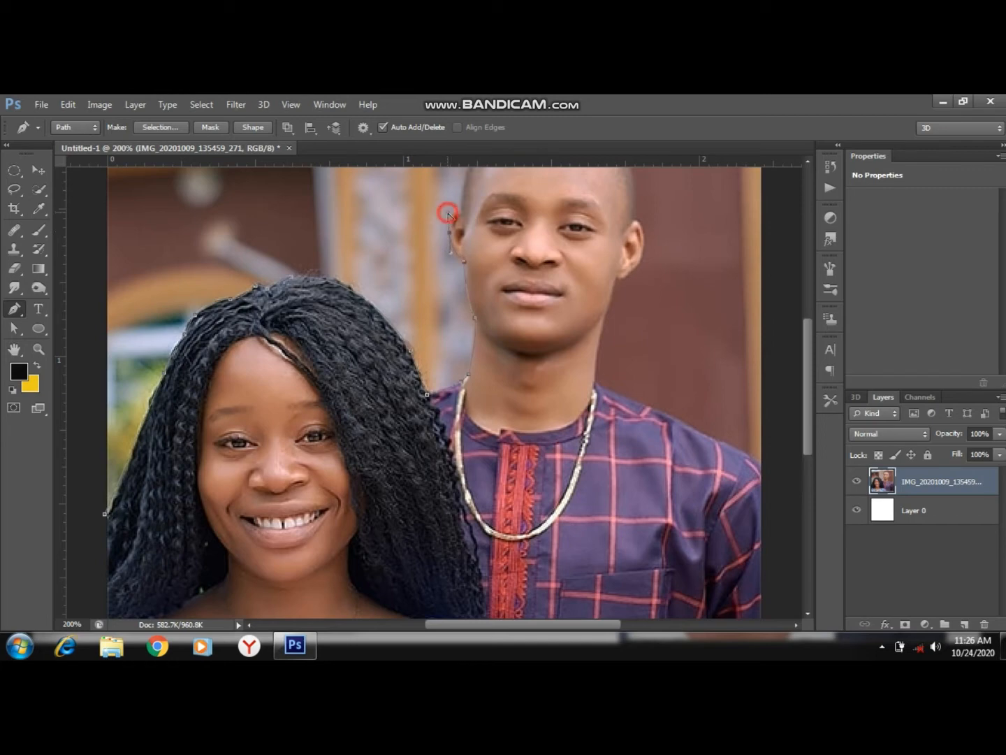
drag(450, 228, 464, 219)
click(468, 219)
Curve the path over the crown of the man's head to the right side of his hairline.
drag(807, 338, 807, 304)
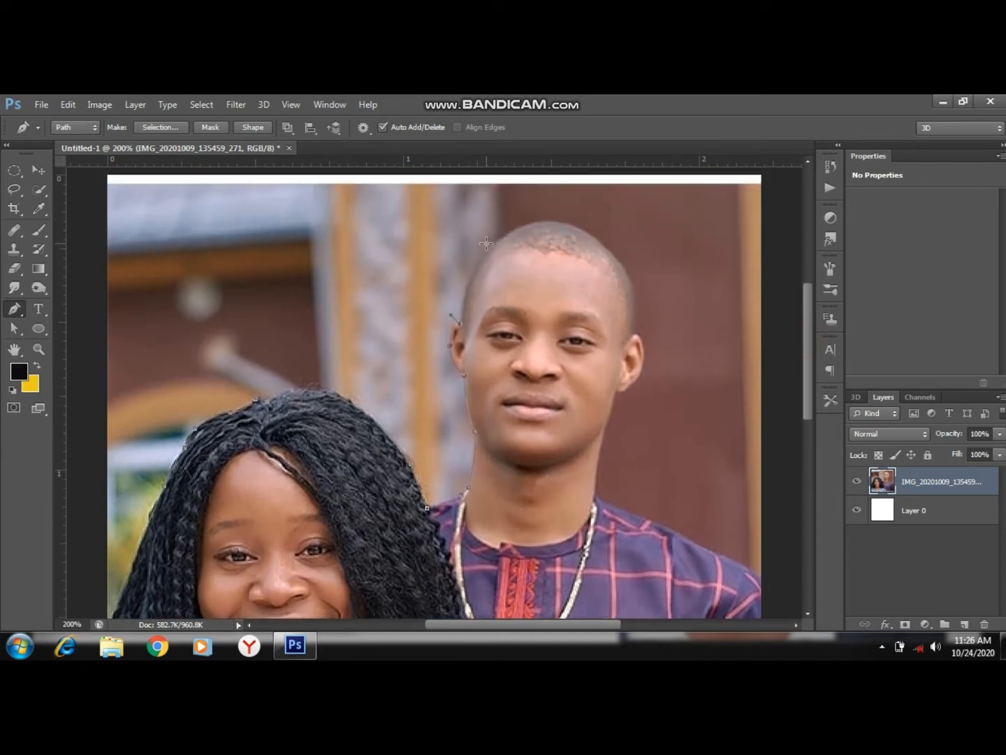
mouse_move(490, 242)
mouse_down()
mouse_move(523, 215)
mouse_move(483, 272)
mouse_move(495, 243)
mouse_up()
drag(624, 271, 682, 361)
drag(682, 362, 623, 272)
Trace the path around the man's ear on the right side of the photo.
drag(632, 337, 627, 400)
alt+click(632, 338)
drag(644, 360, 638, 394)
alt+click(644, 362)
drag(621, 392, 601, 398)
click(618, 392)
Extend the path down the man's jaw and neck and along his shoulder to the photo's right edge.
drag(605, 424, 600, 434)
click(599, 436)
click(593, 499)
click(685, 538)
click(699, 552)
mouse_move(760, 580)
mouse_down()
mouse_move(777, 602)
mouse_move(760, 581)
mouse_up()
Run the path along the photo's right and bottom edges and close it at the starting point beside the woman's hair.
drag(809, 371, 814, 467)
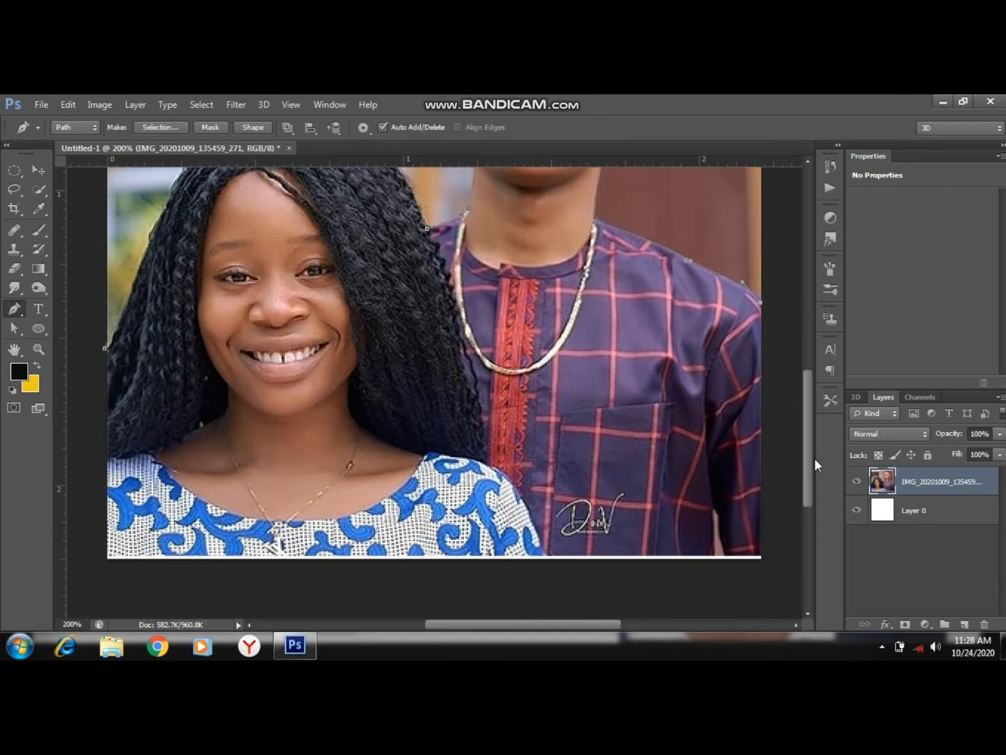
click(761, 556)
click(106, 556)
drag(98, 294, 117, 423)
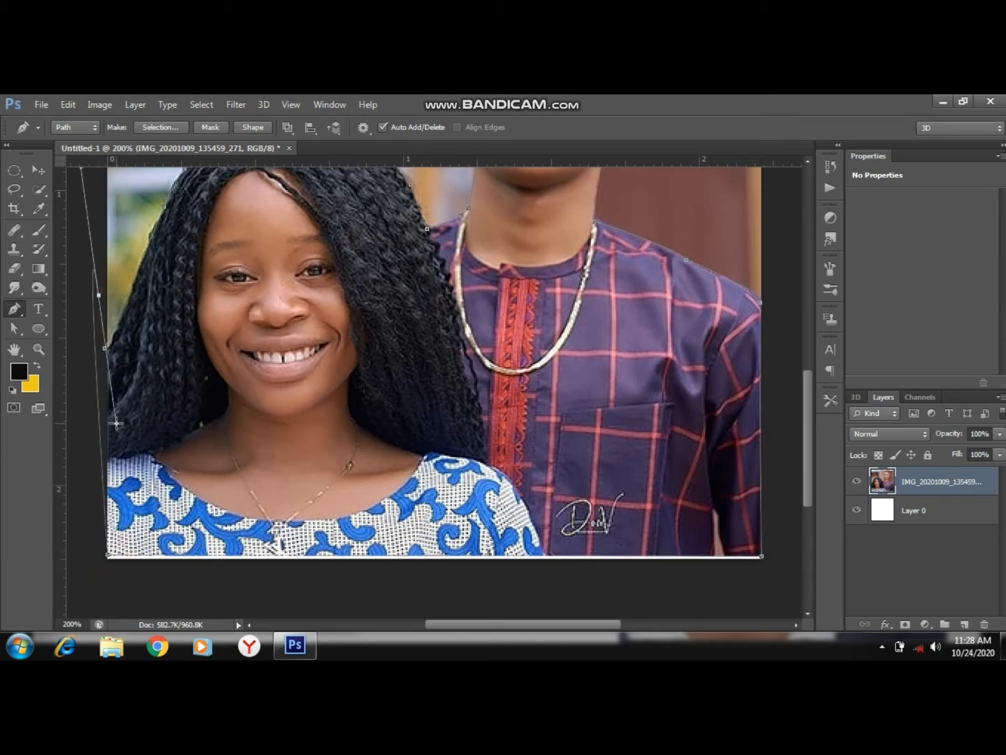
key(ctrl+z)
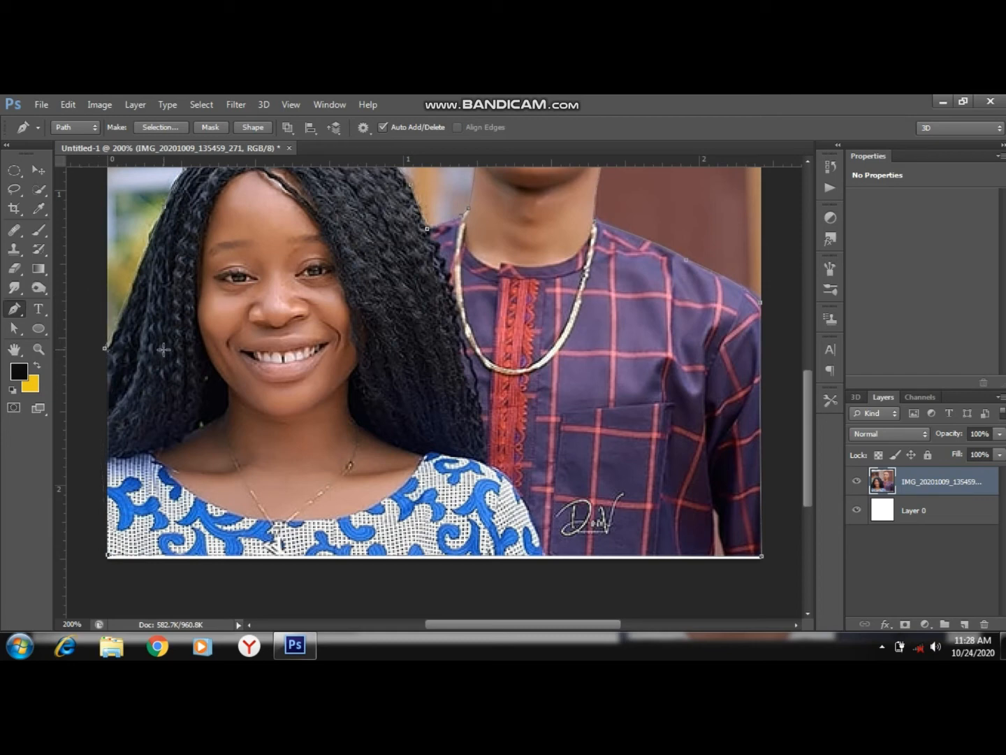
click(104, 347)
key(ctrl+minus)
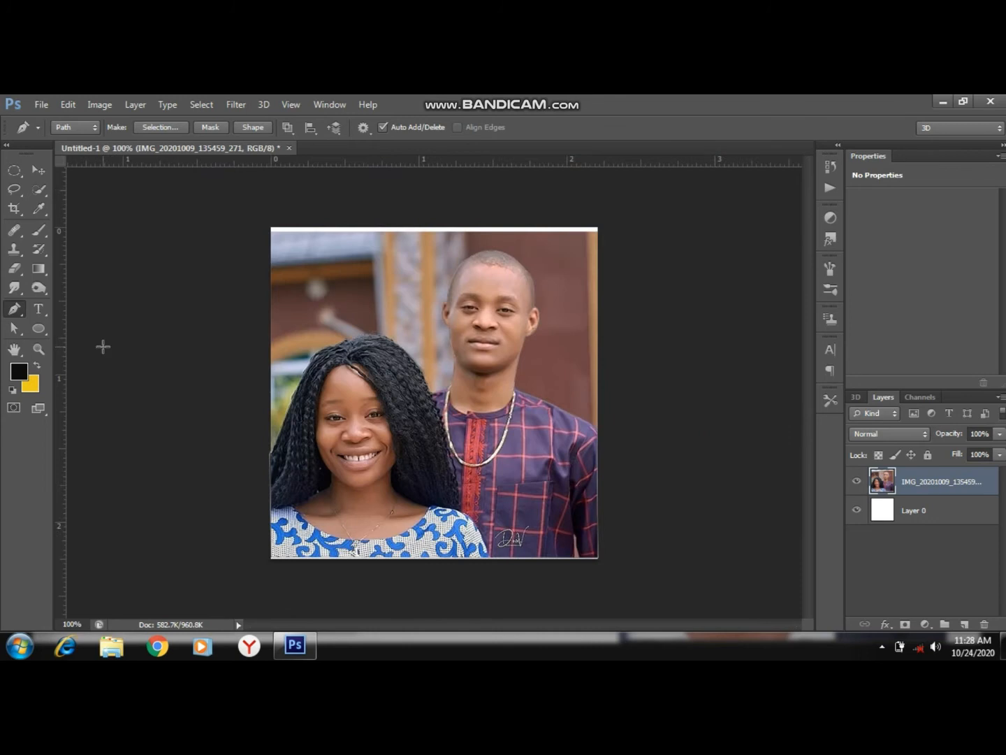
Convert the closed path into a new anti-aliased selection with a feather radius of 0 pixels.
right_click(389, 306)
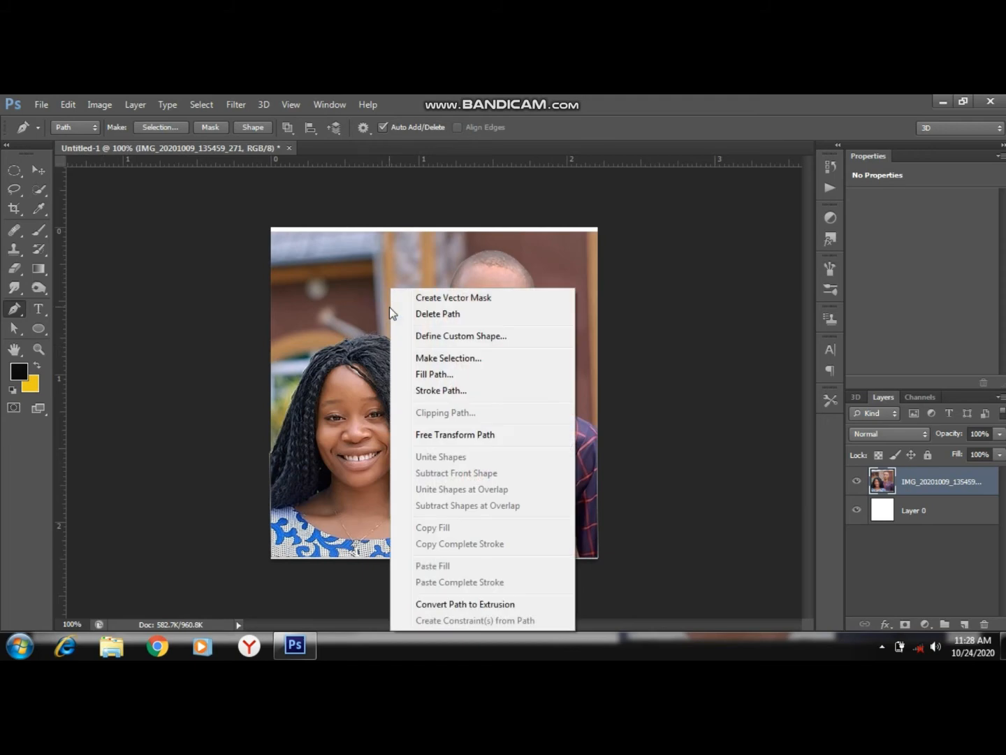
click(437, 357)
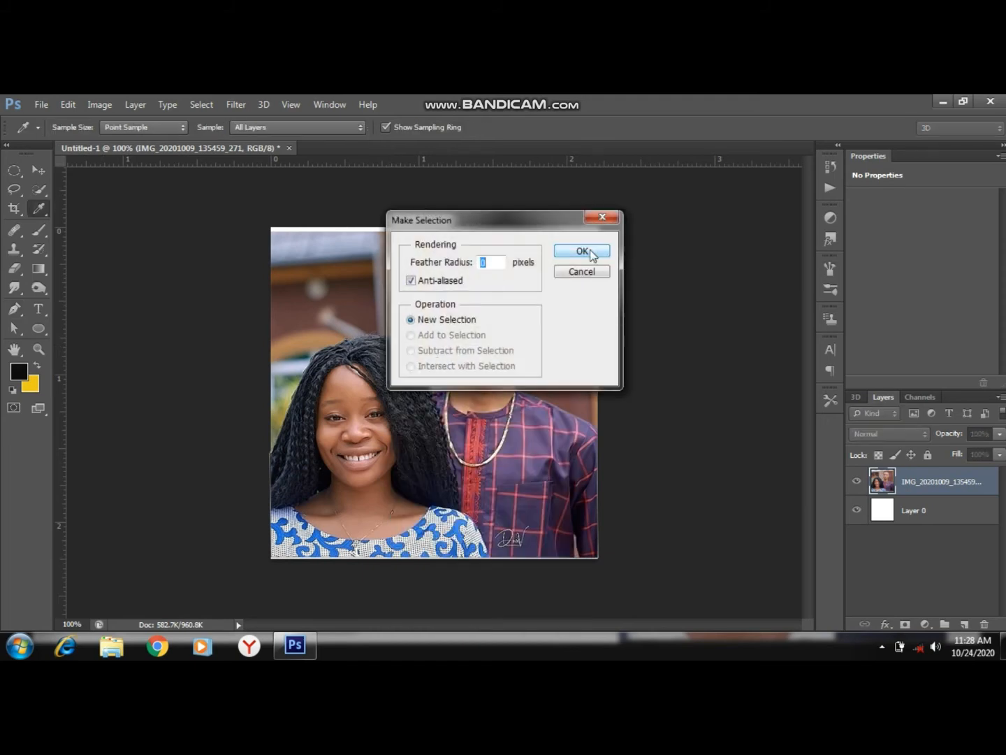
click(589, 252)
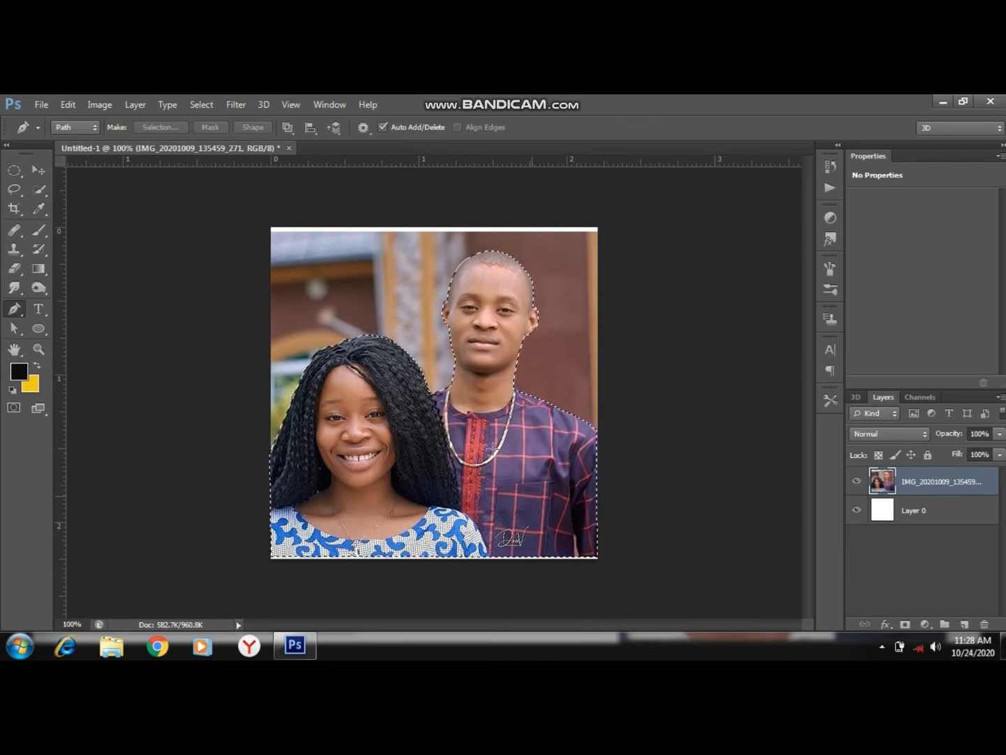
Invert the selection, delete the background around the couple and deselect.
click(203, 104)
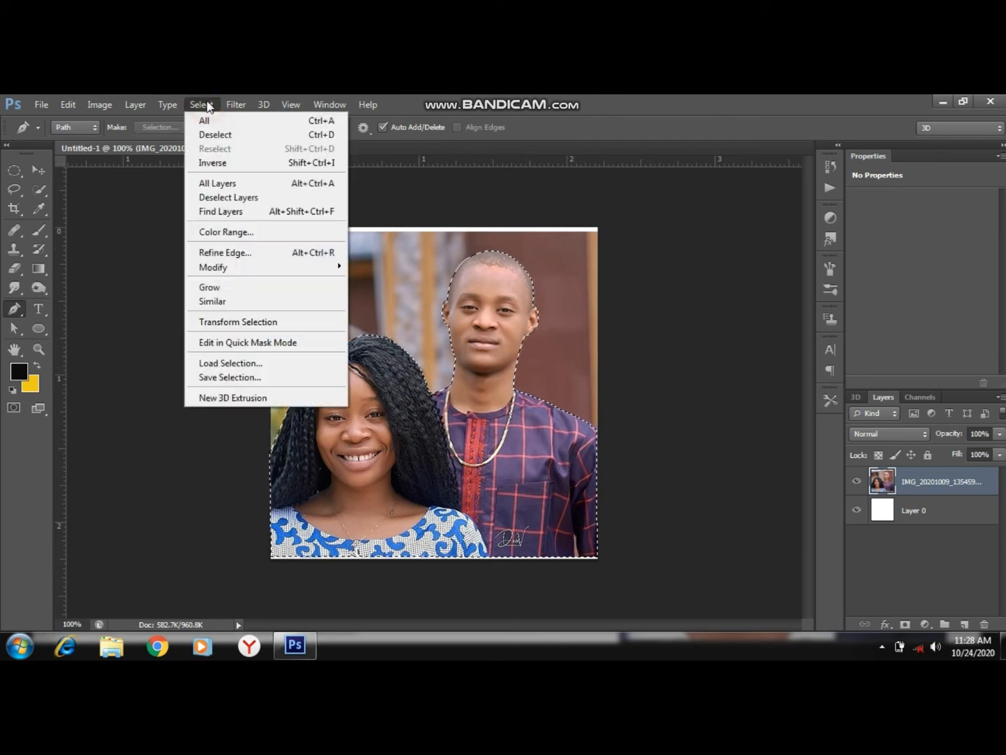
click(218, 162)
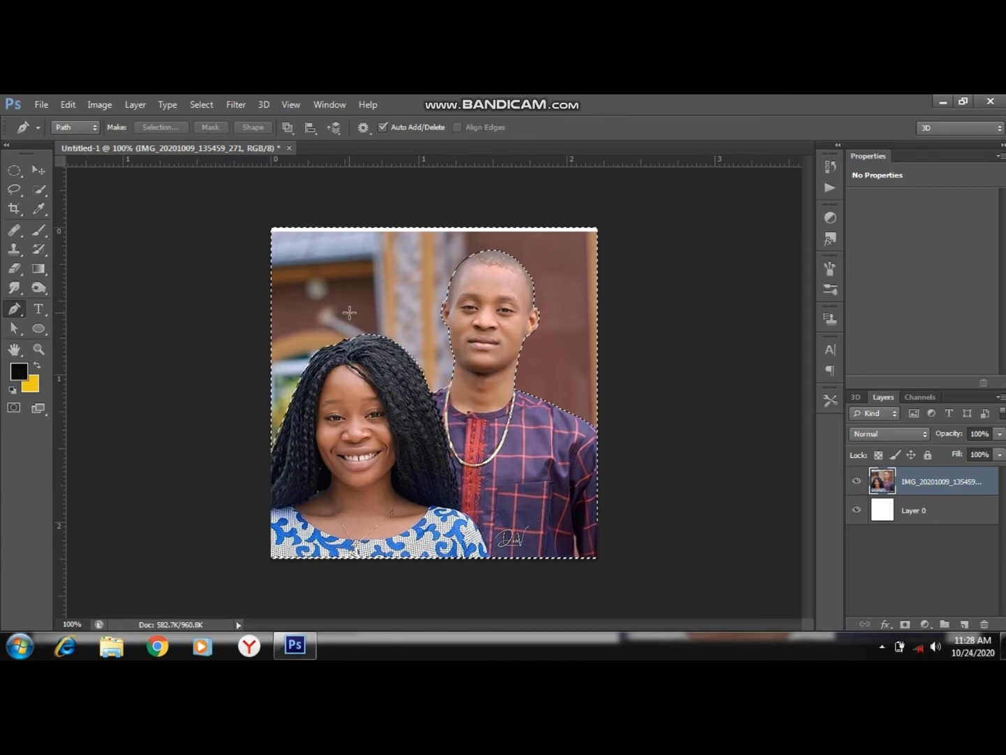
key(Delete)
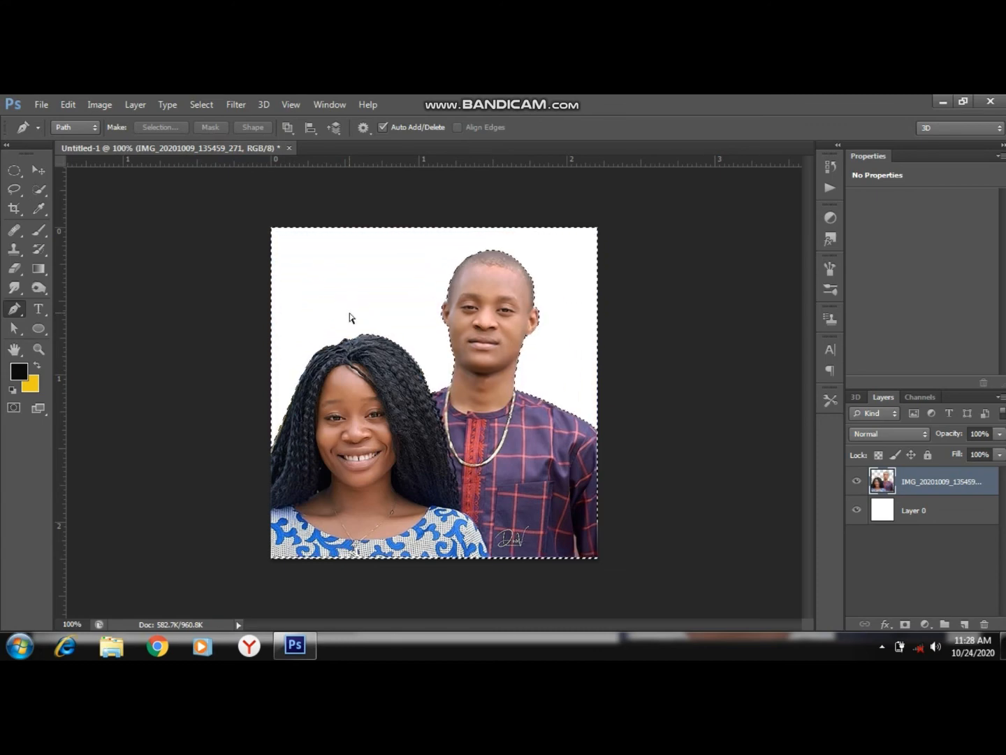
key(ctrl+d)
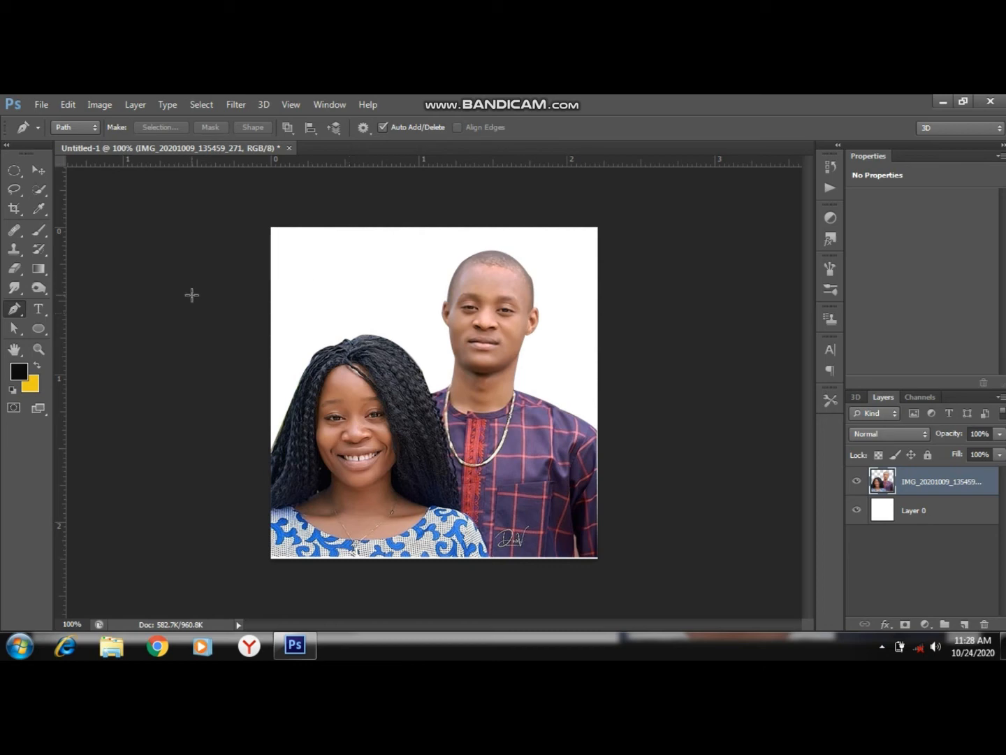
Scale the cut-out couple to about 81.9% width and 91.1% height and move it up to the canvas centre.
click(35, 171)
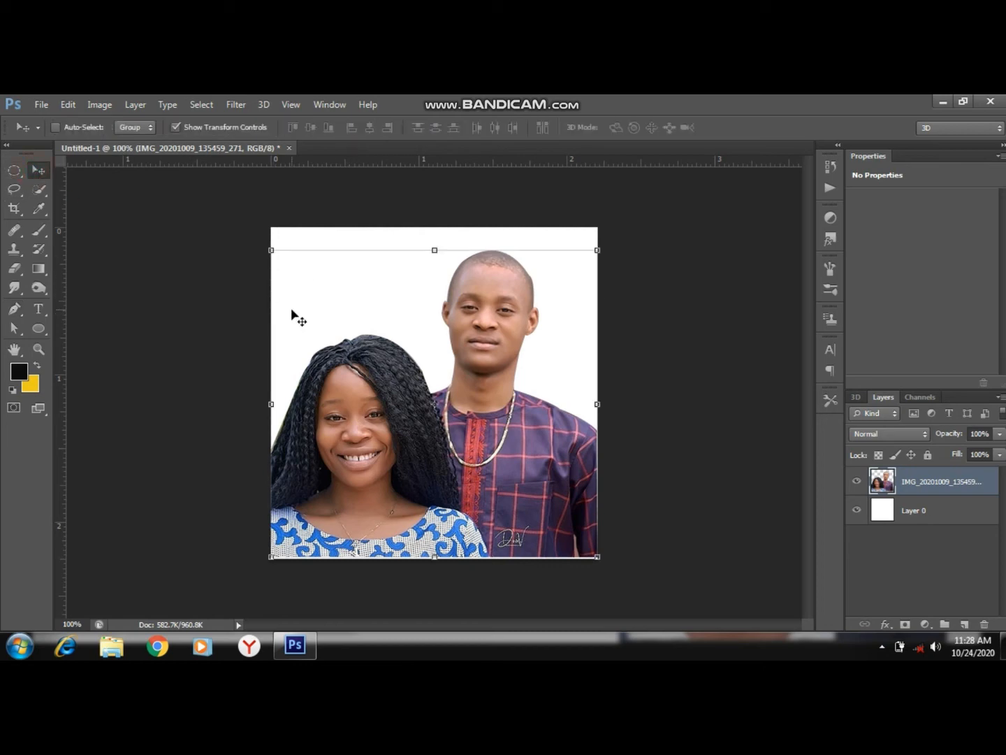
drag(272, 251, 330, 276)
drag(507, 425, 478, 392)
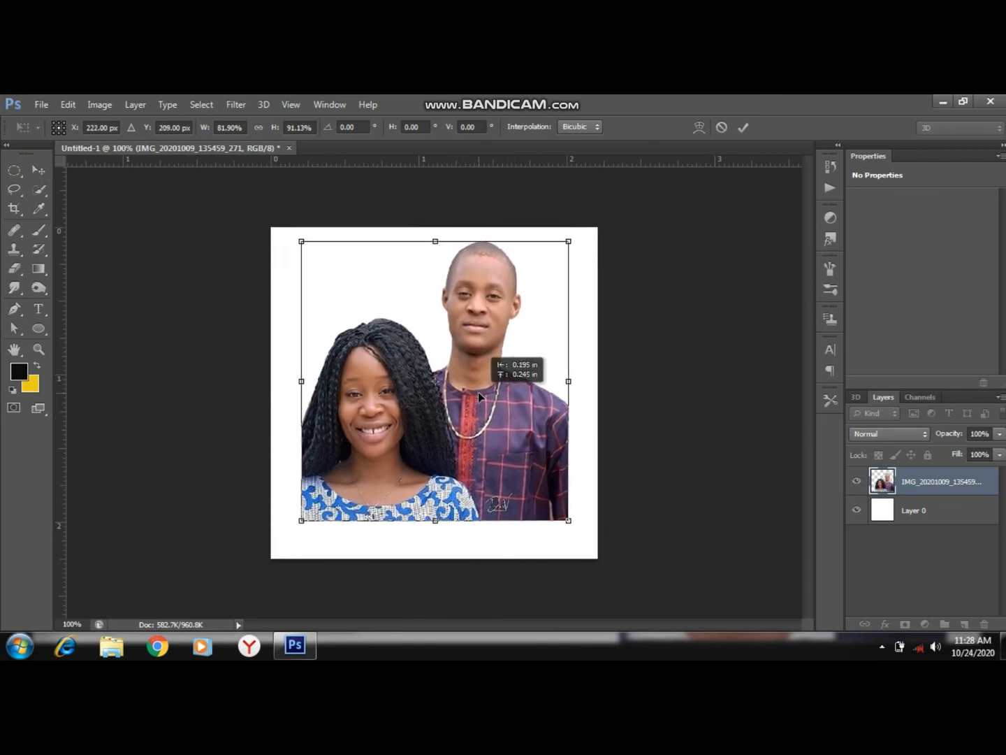
click(742, 126)
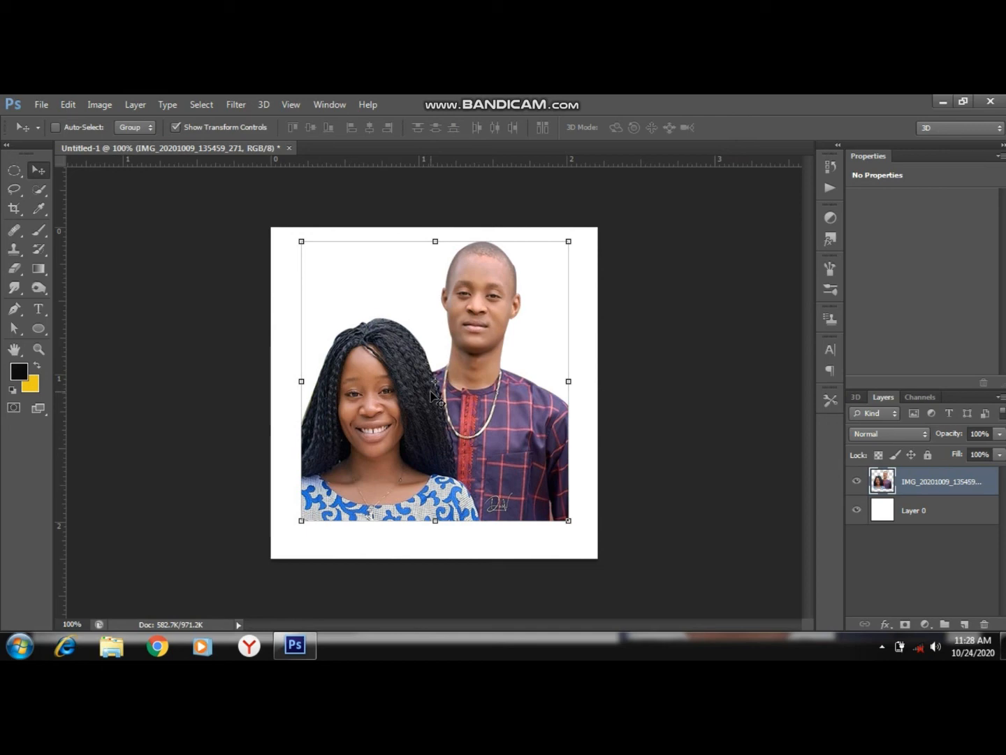
click(946, 520)
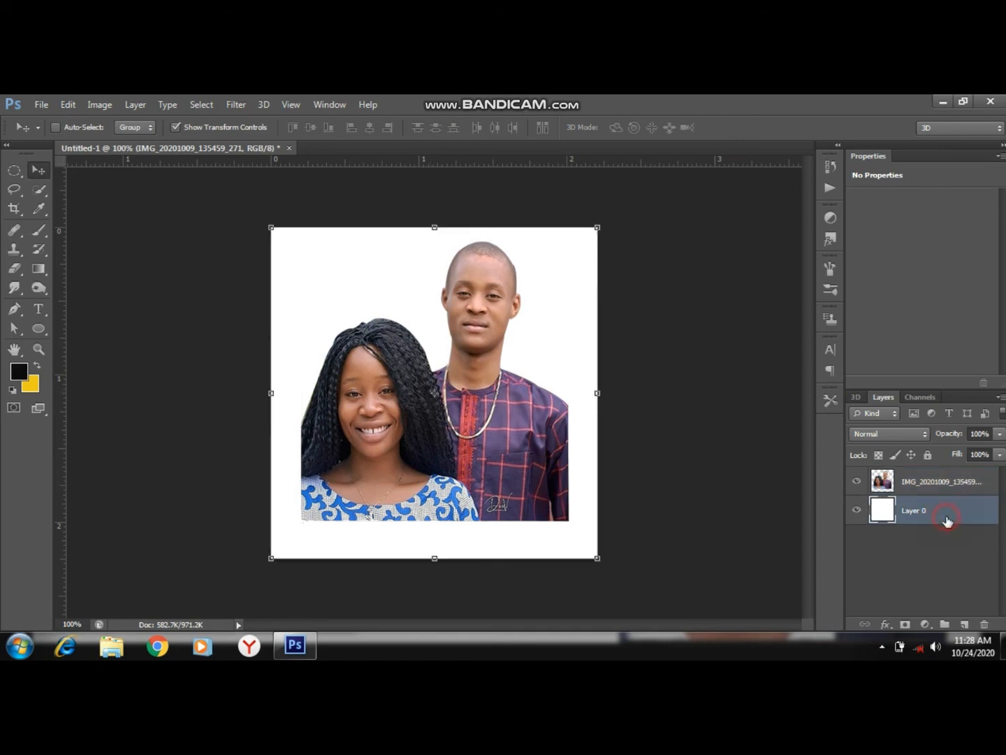
click(950, 484)
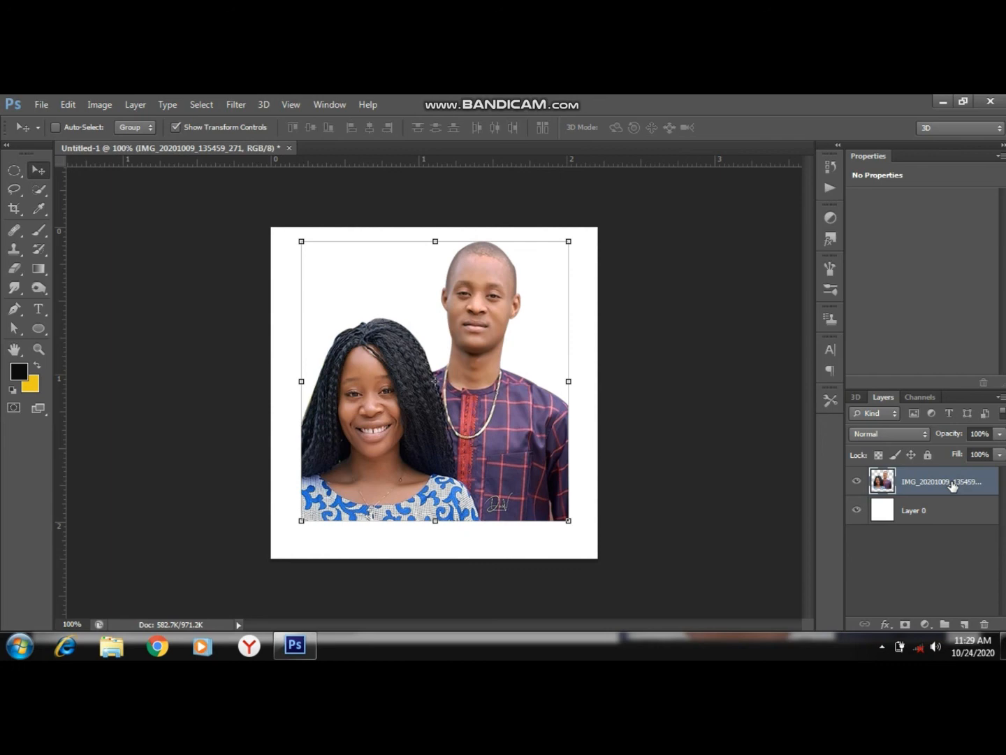